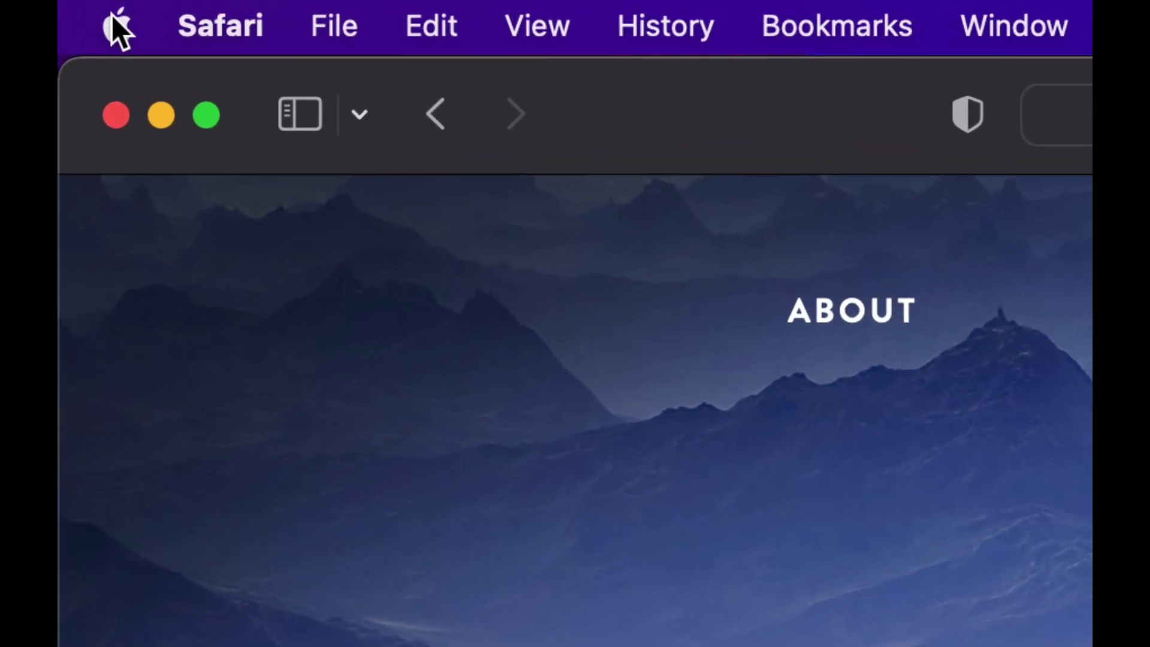
# - Open the App Store from the Apple menu
pyautogui.click(114, 24)
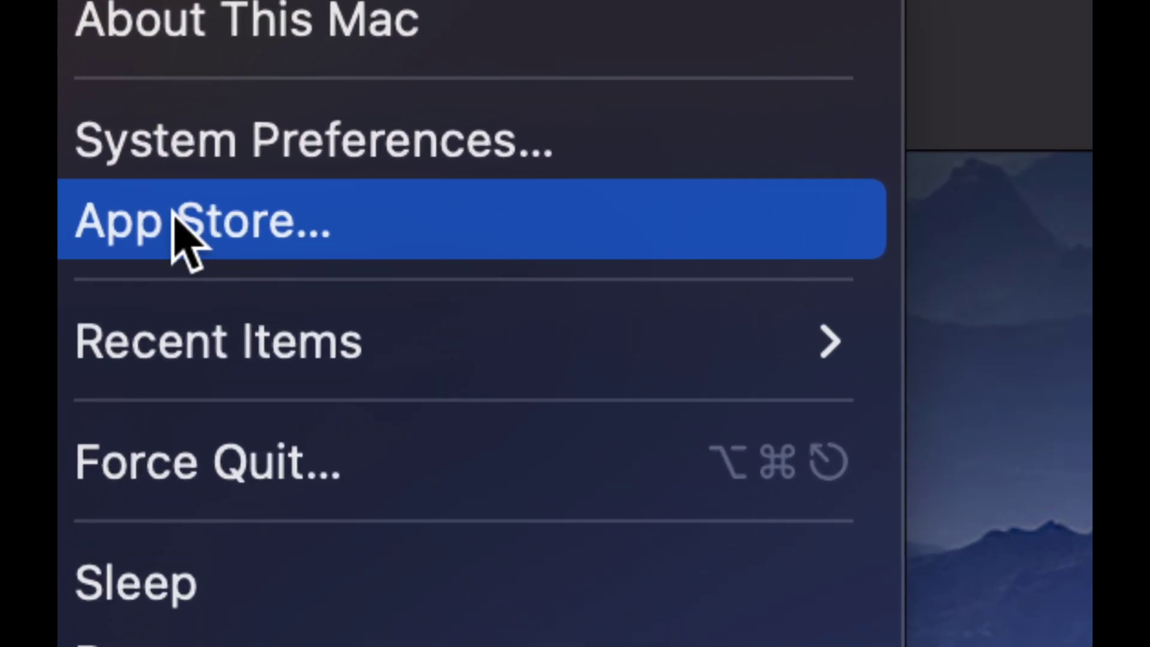
pyautogui.click(164, 215)
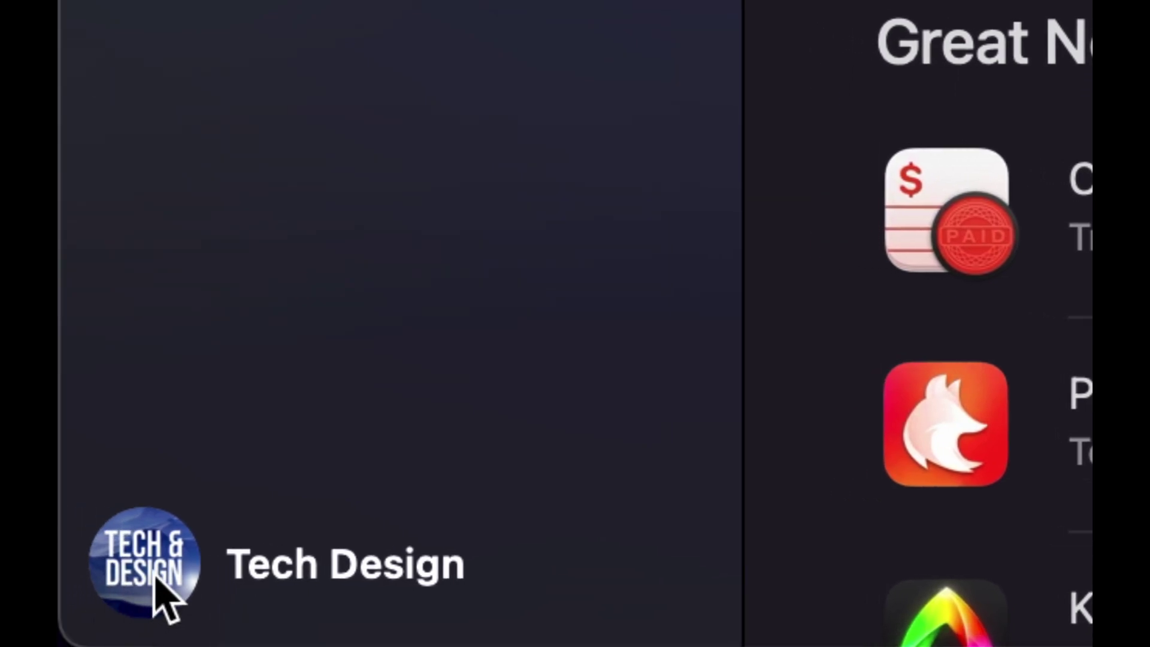
# - Go to the account's purchases page and show the iPhone & iPad Apps tab
pyautogui.click(149, 581)
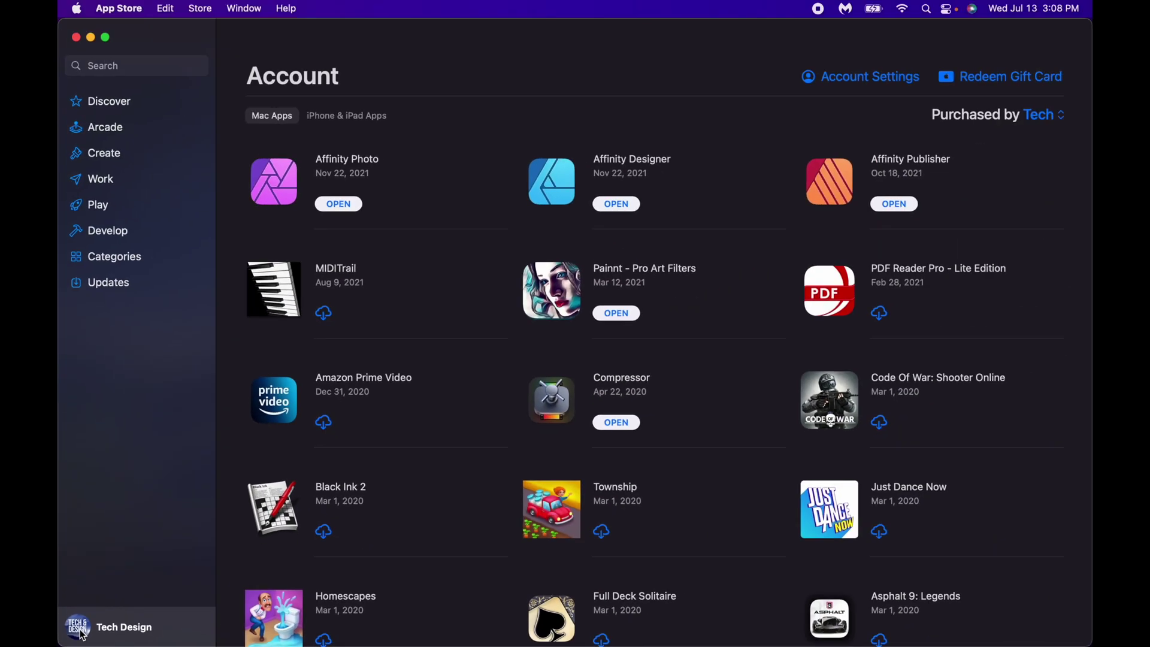
pyautogui.moveTo(623, 277)
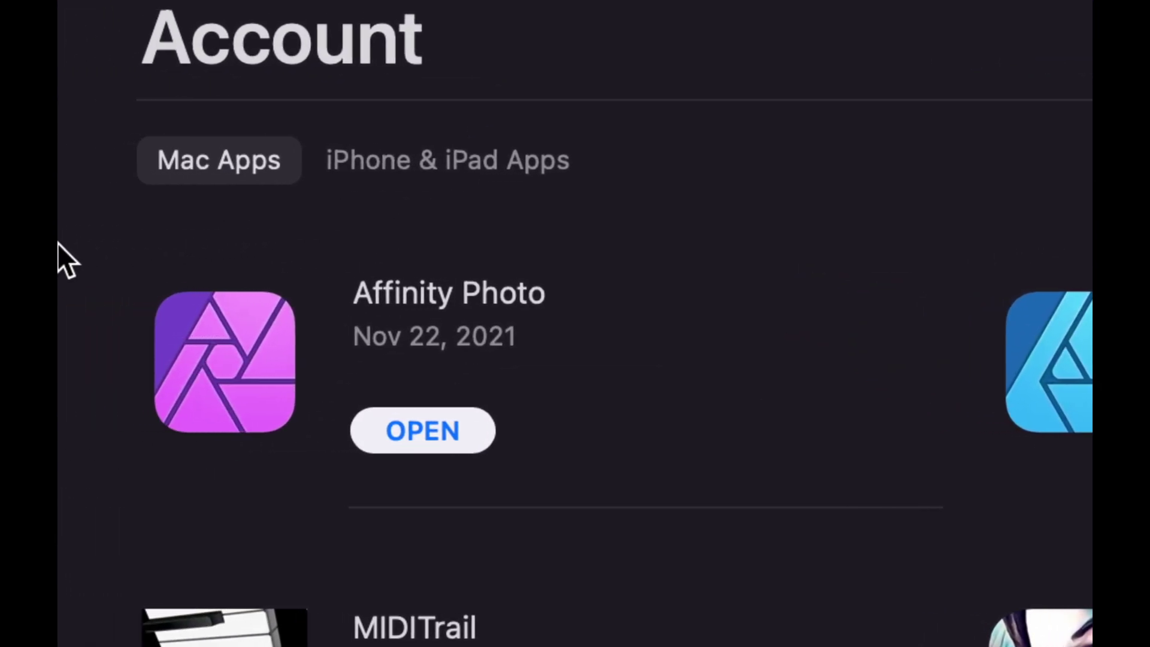
pyautogui.click(410, 155)
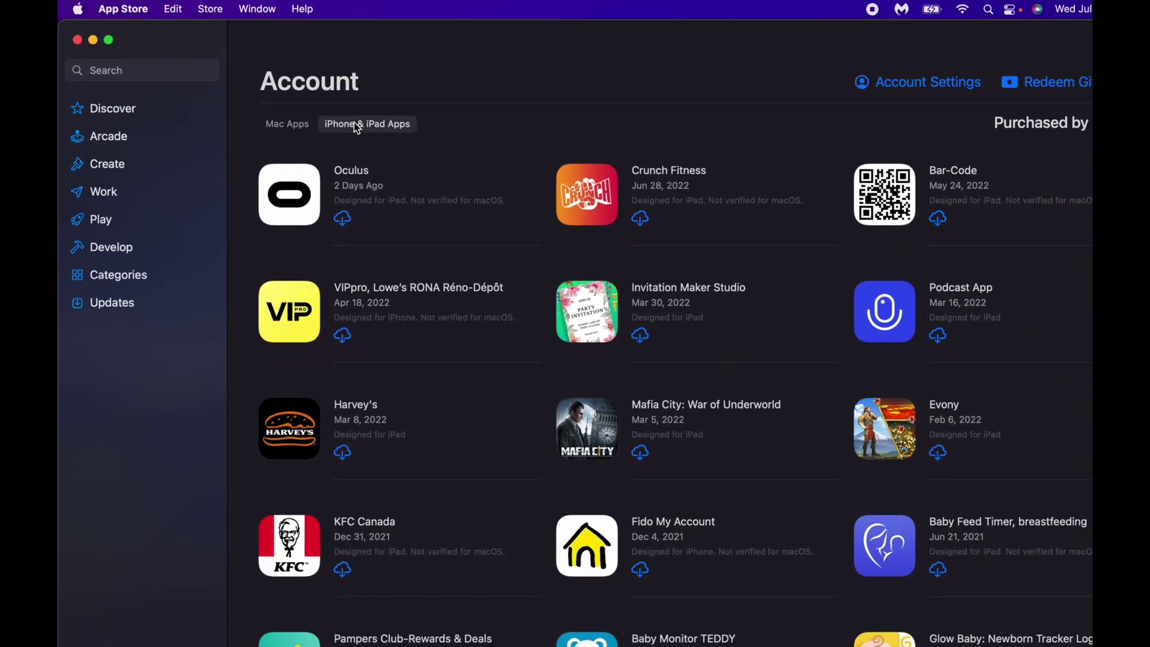
# - Scroll through the purchased iPhone & iPad apps, ending back at Oculus at the top
pyautogui.moveTo(869, 178)
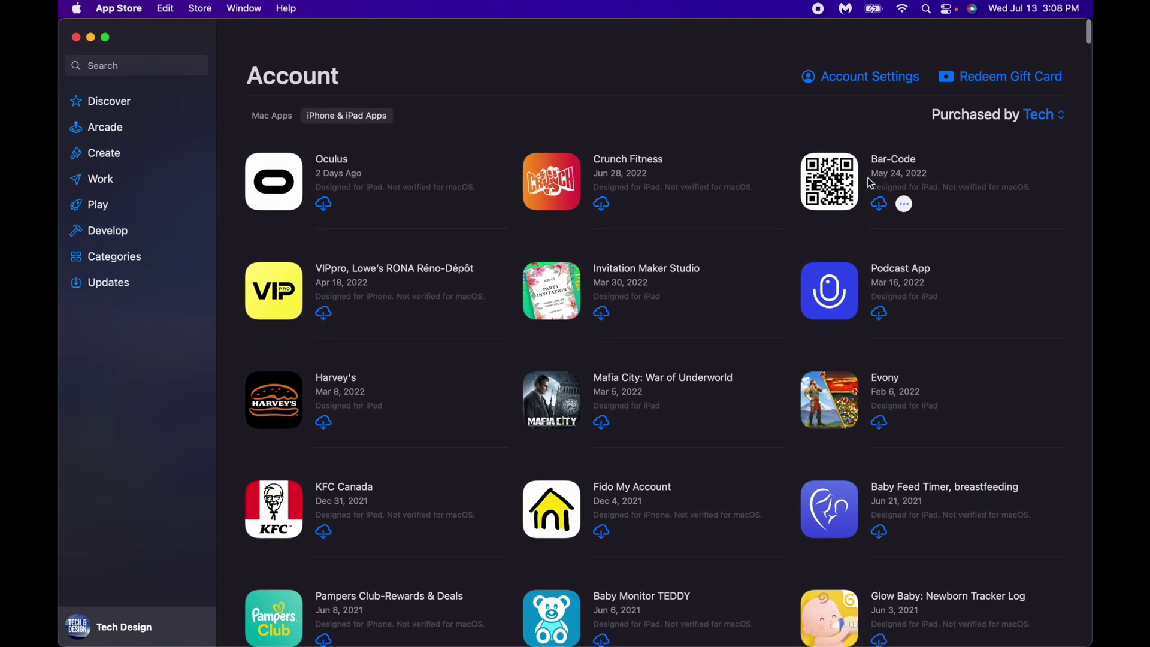
pyautogui.scroll(-20, 871, 183)
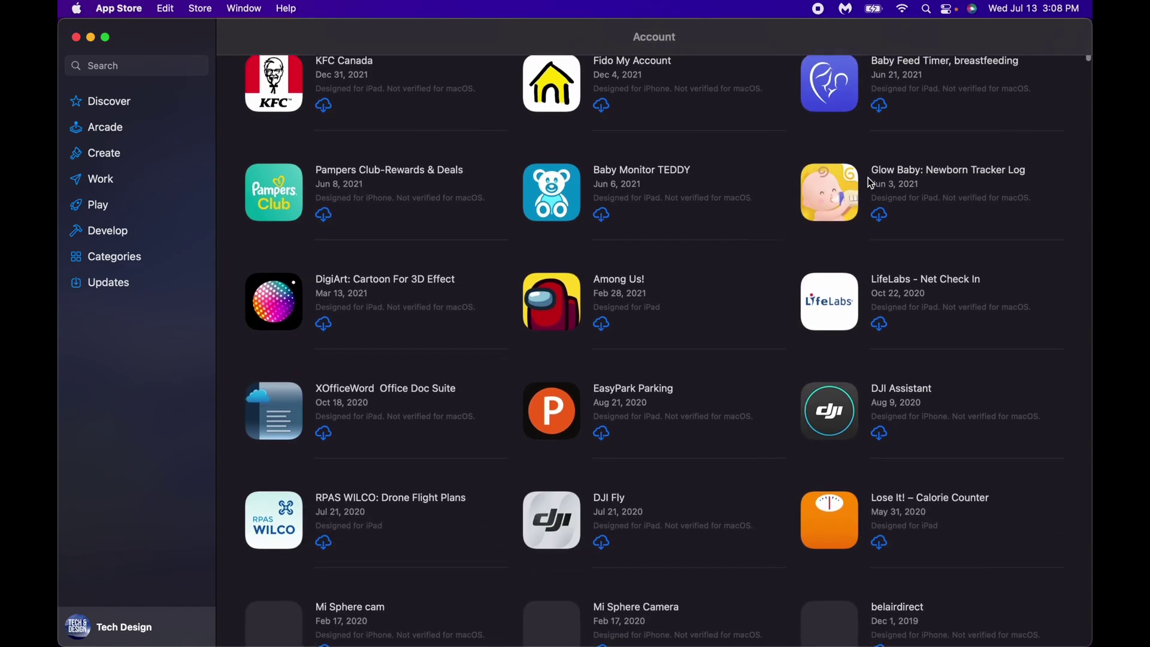
pyautogui.scroll(-18, 871, 183)
pyautogui.scroll(-12, 872, 183)
pyautogui.scroll(-8, 870, 183)
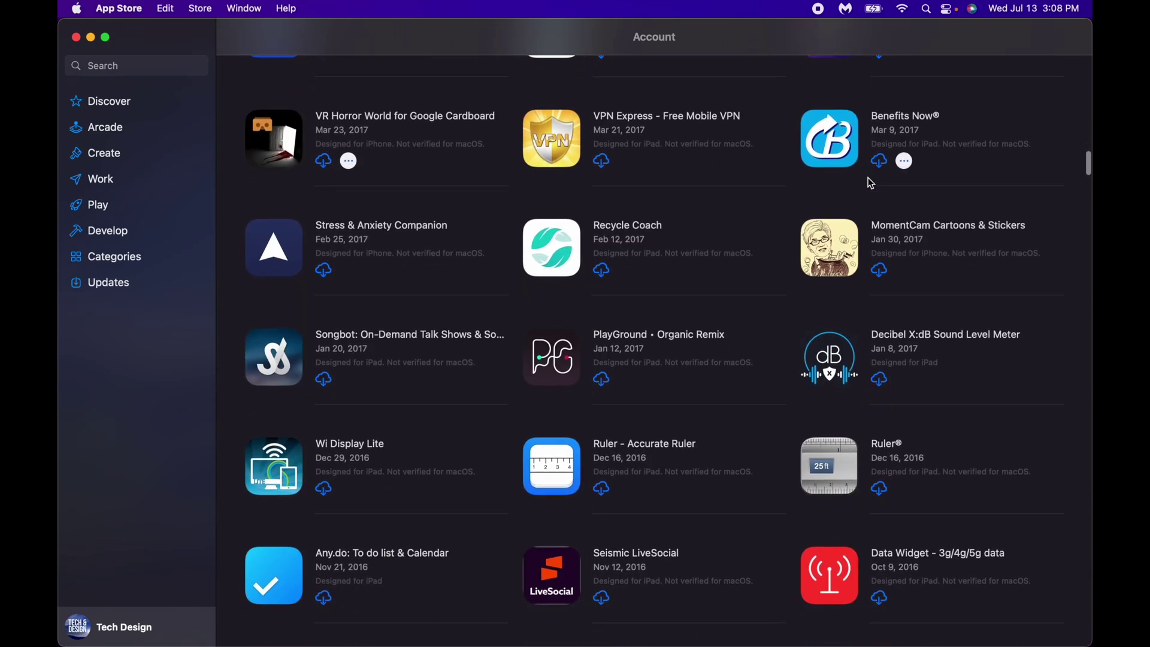
pyautogui.scroll(12, 871, 183)
pyautogui.scroll(6, 872, 183)
pyautogui.scroll(1, 872, 184)
pyautogui.moveTo(757, 293)
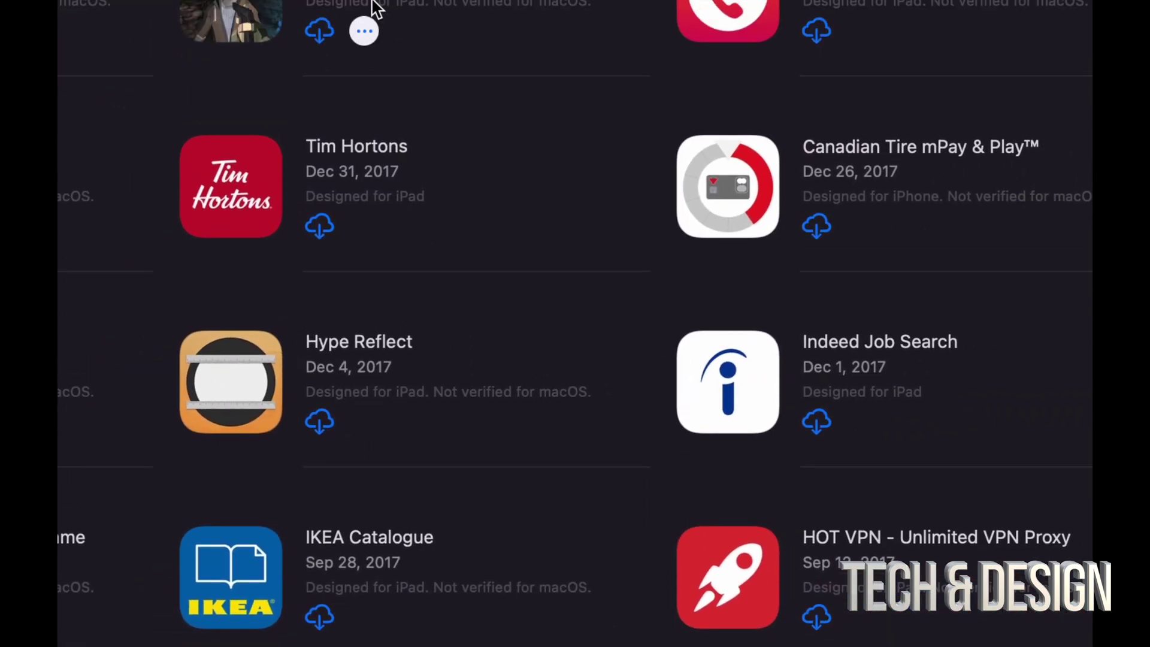
pyautogui.moveTo(320, 224)
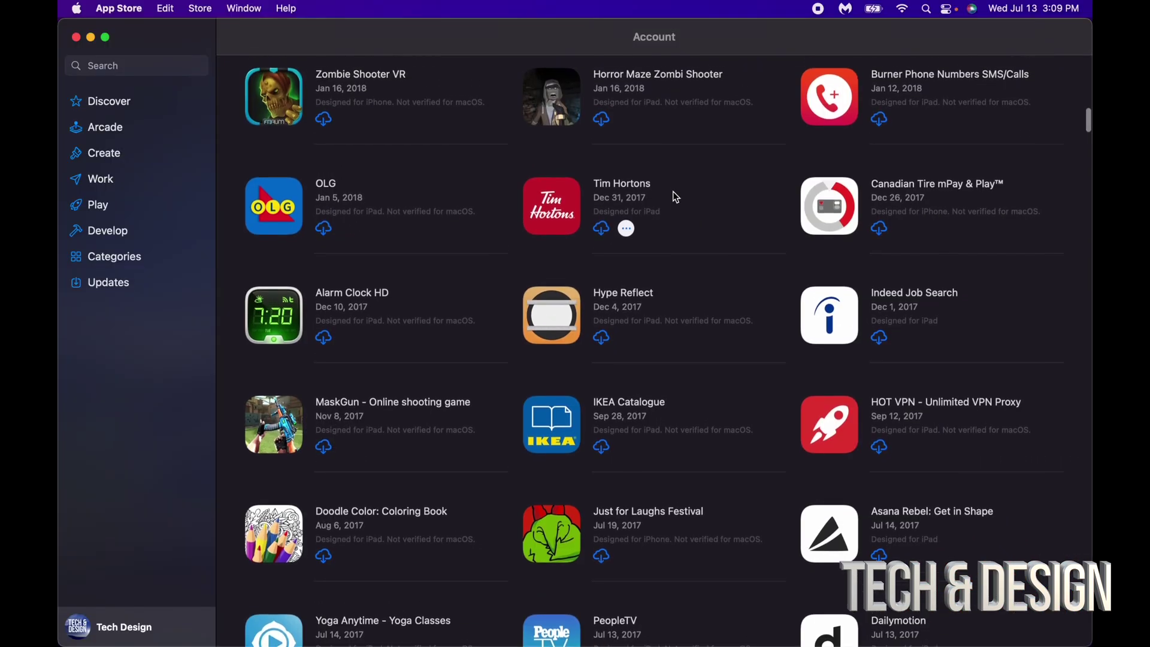
pyautogui.scroll(10, 675, 195)
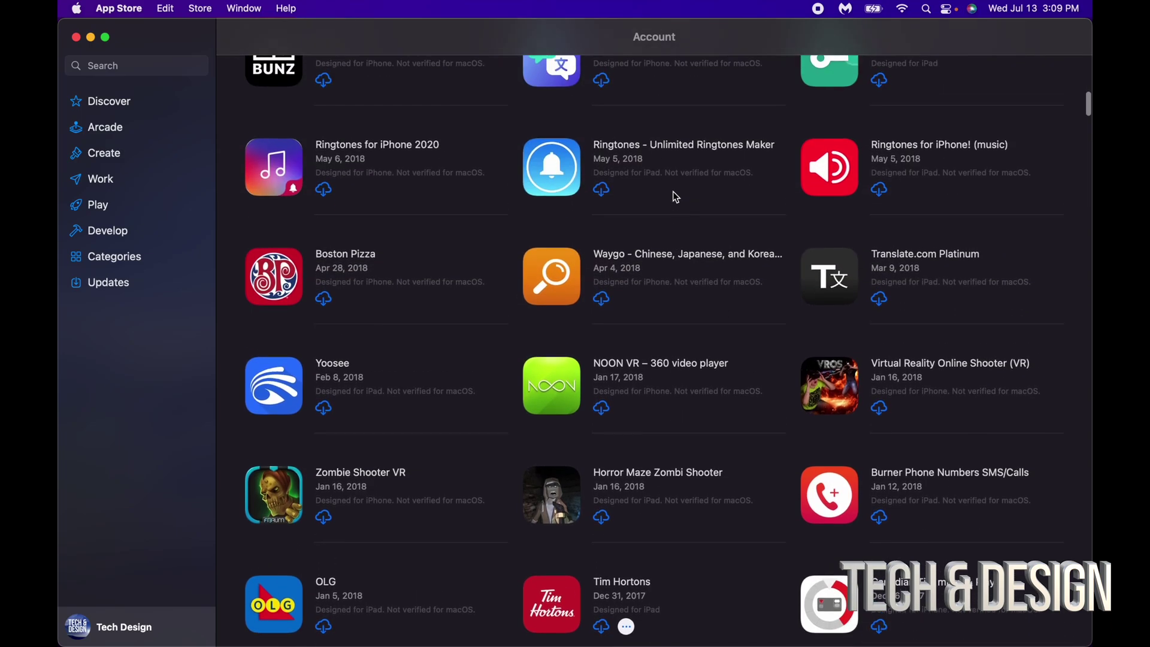
pyautogui.scroll(15, 676, 198)
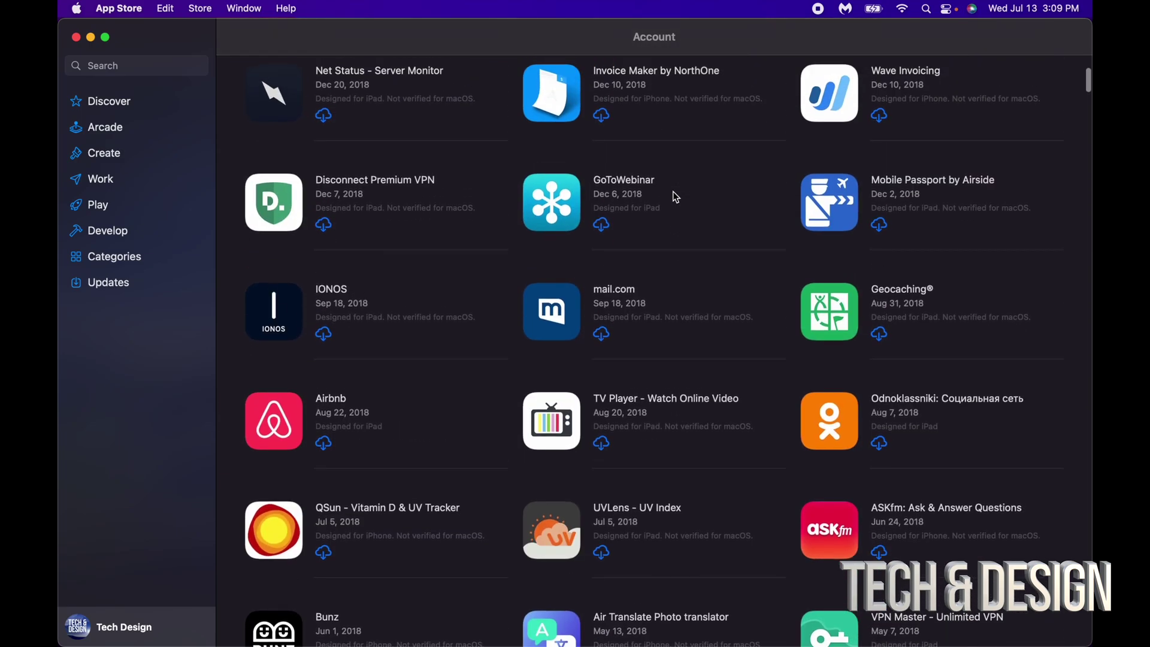
pyautogui.scroll(-18, 834, 278)
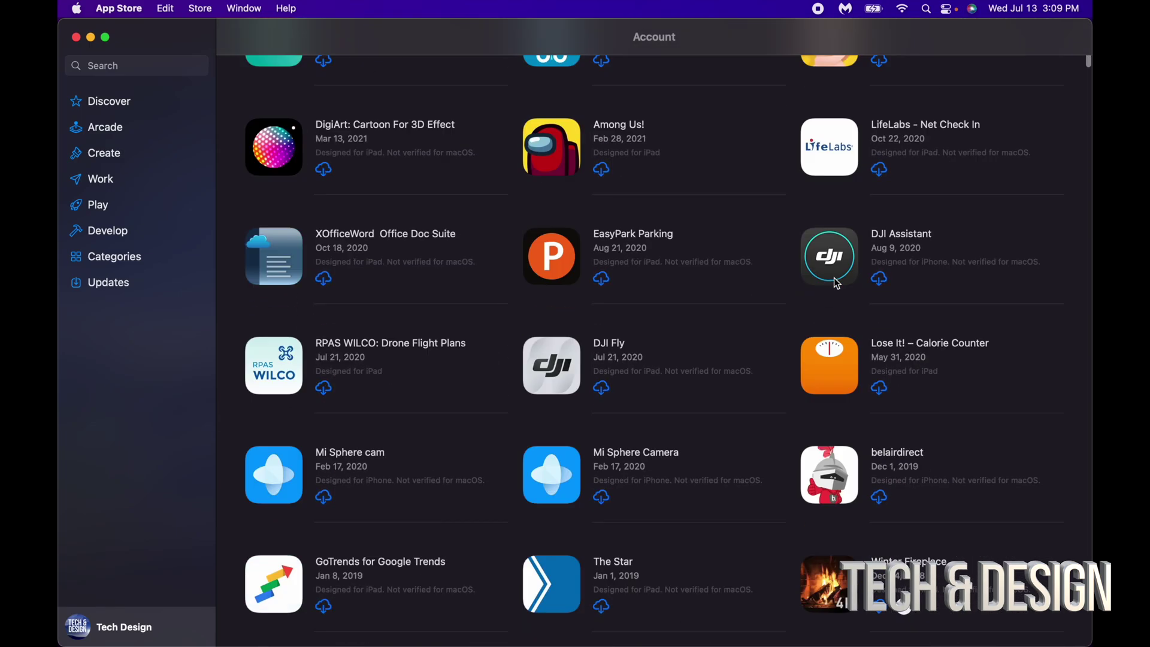
pyautogui.scroll(-20, 834, 278)
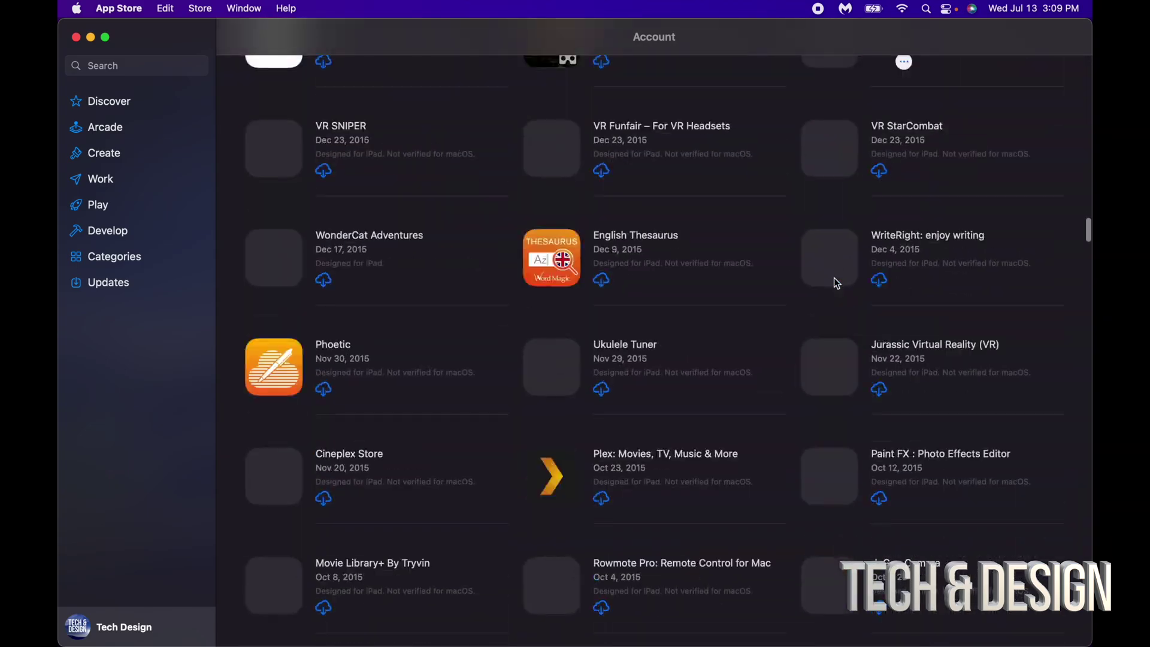
pyautogui.scroll(-20, 836, 279)
pyautogui.scroll(10, 835, 280)
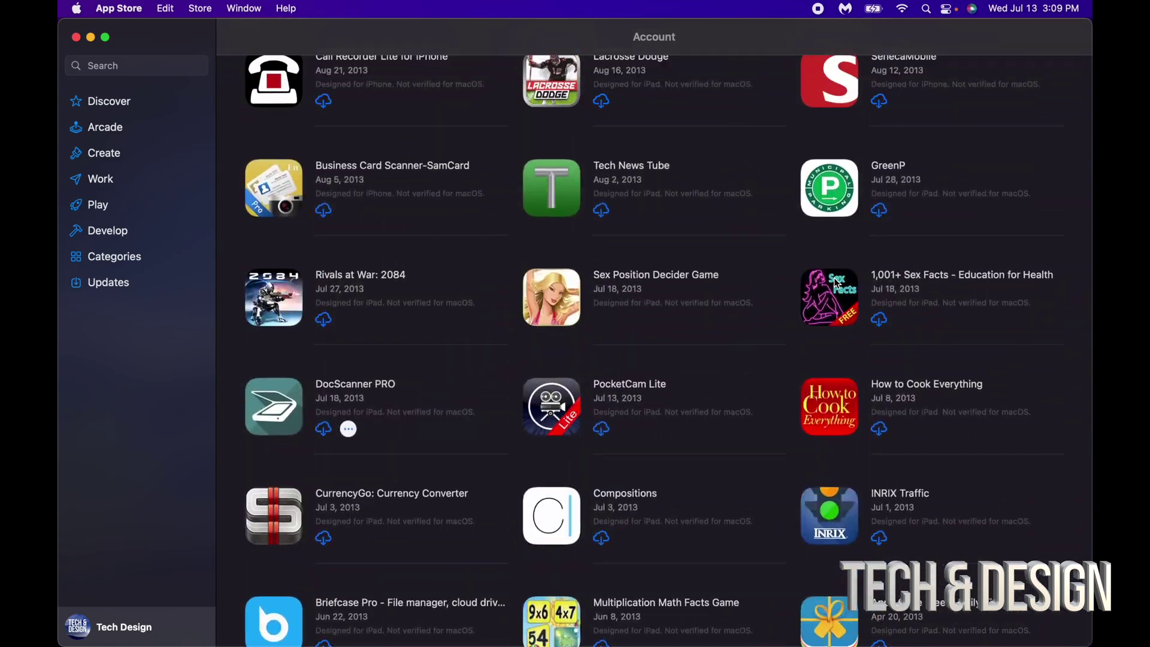
pyautogui.scroll(20, 837, 283)
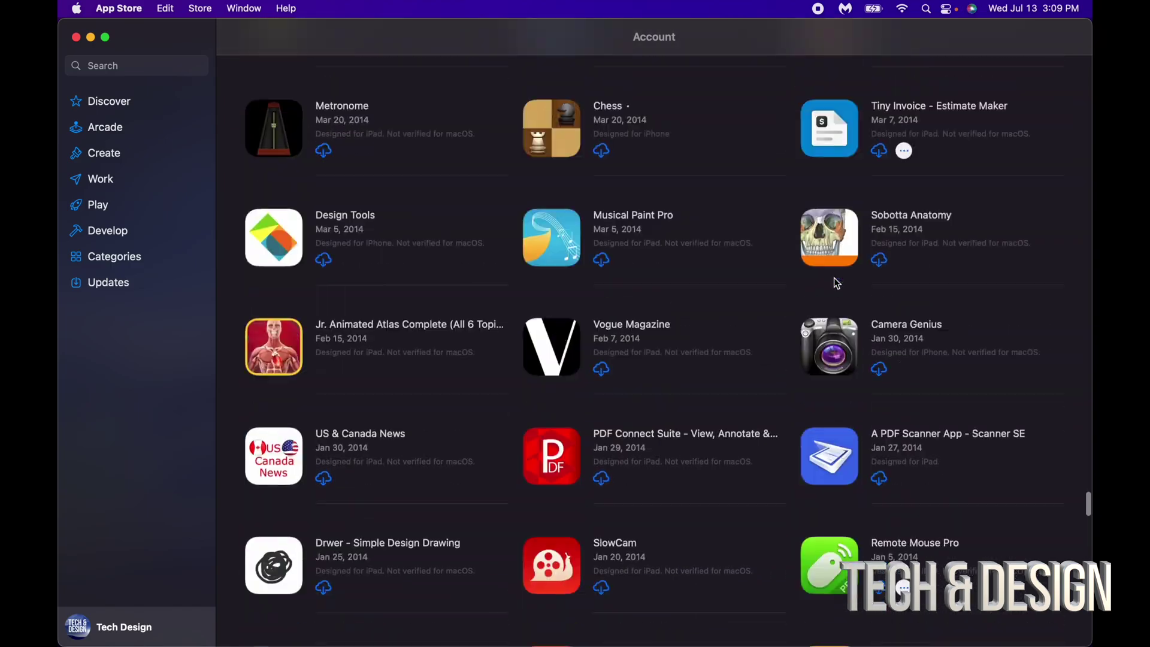
pyautogui.scroll(20, 837, 283)
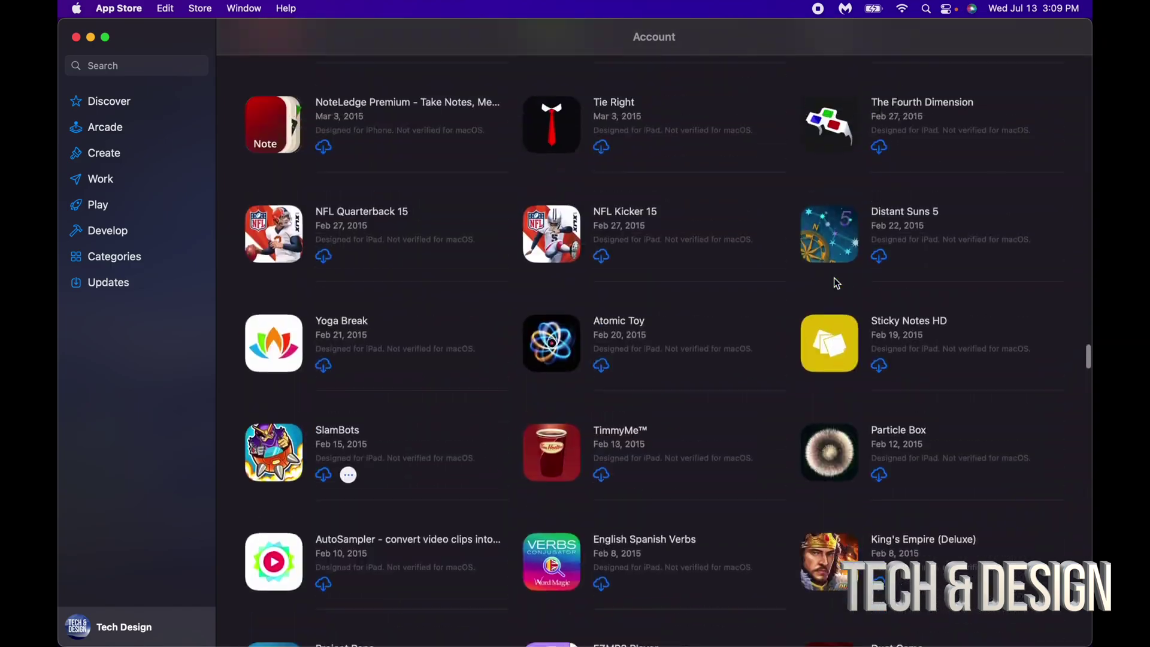
pyautogui.scroll(20, 837, 283)
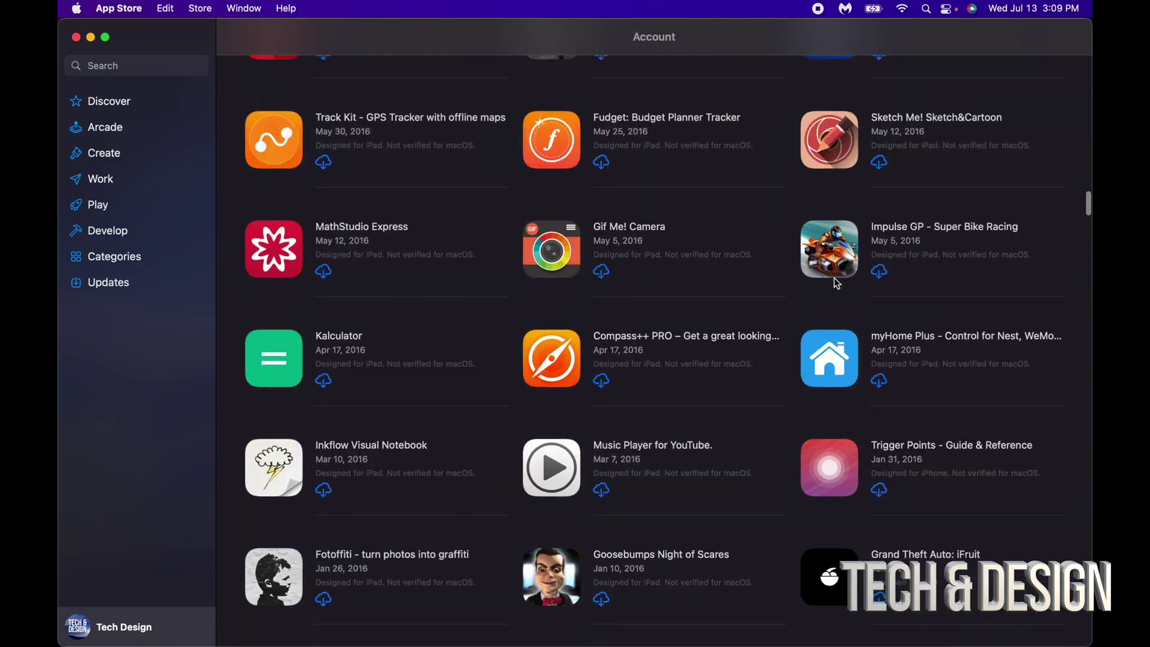
pyautogui.scroll(20, 837, 283)
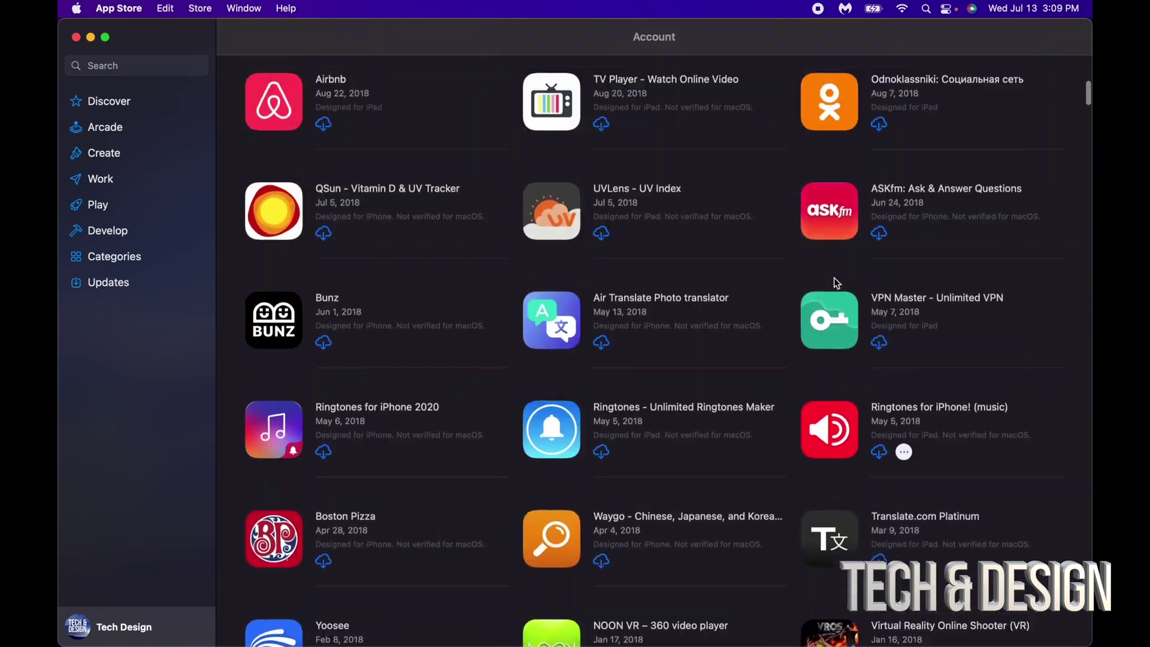
pyautogui.scroll(8, 836, 279)
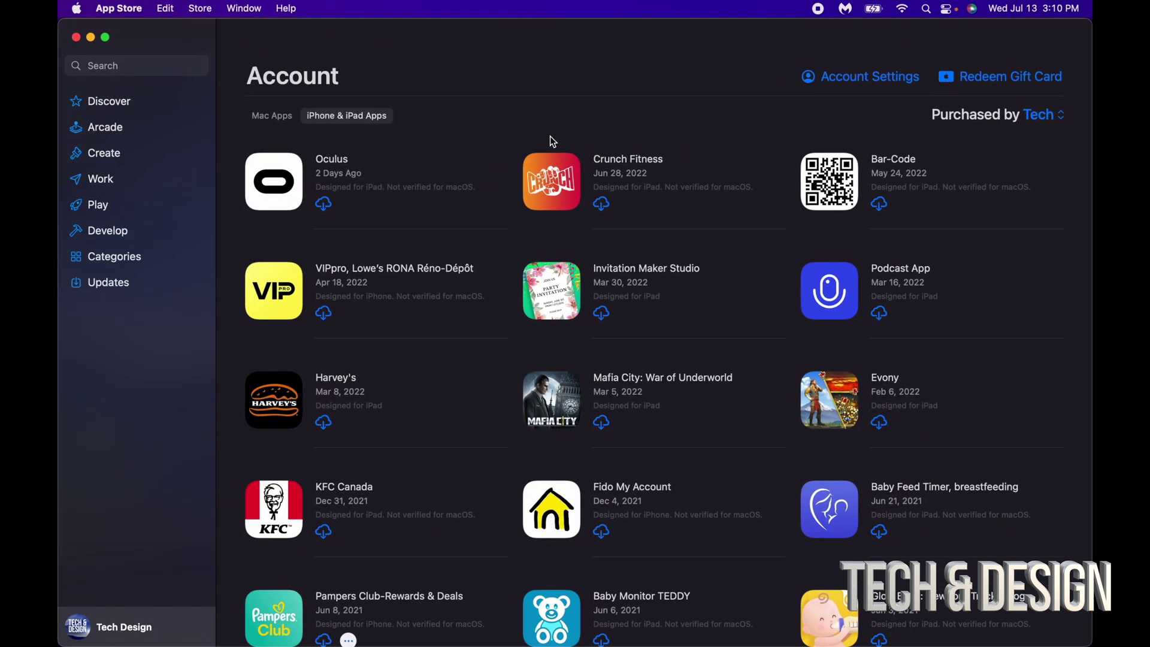
# - Download Oculus from the purchased list and wait until it shows OPEN
pyautogui.moveTo(450, 151)
pyautogui.moveTo(294, 151)
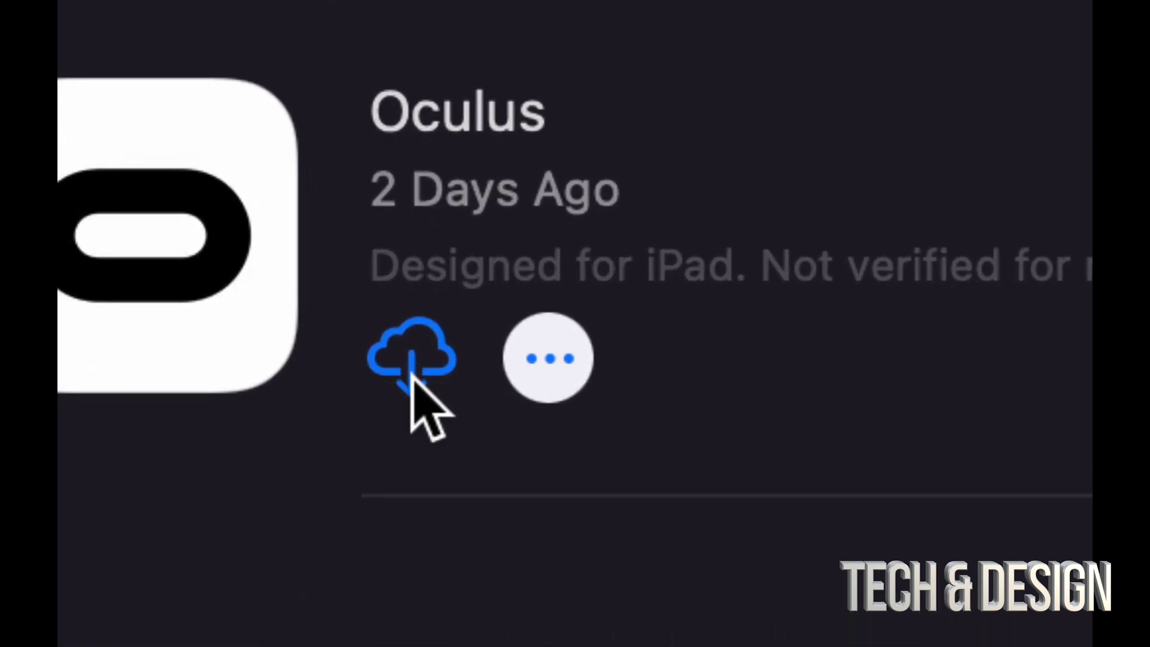
pyautogui.click(411, 366)
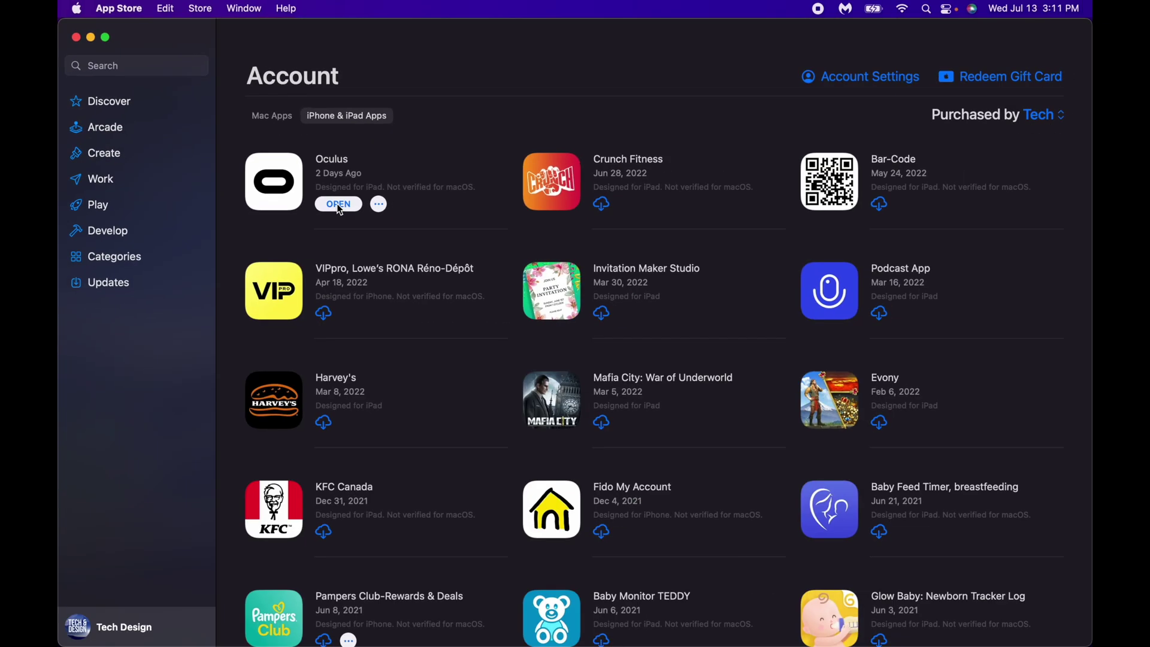
# - Launch Oculus, allow Bluetooth access, reposition its window, and choose Continue with Facebook
pyautogui.click(340, 205)
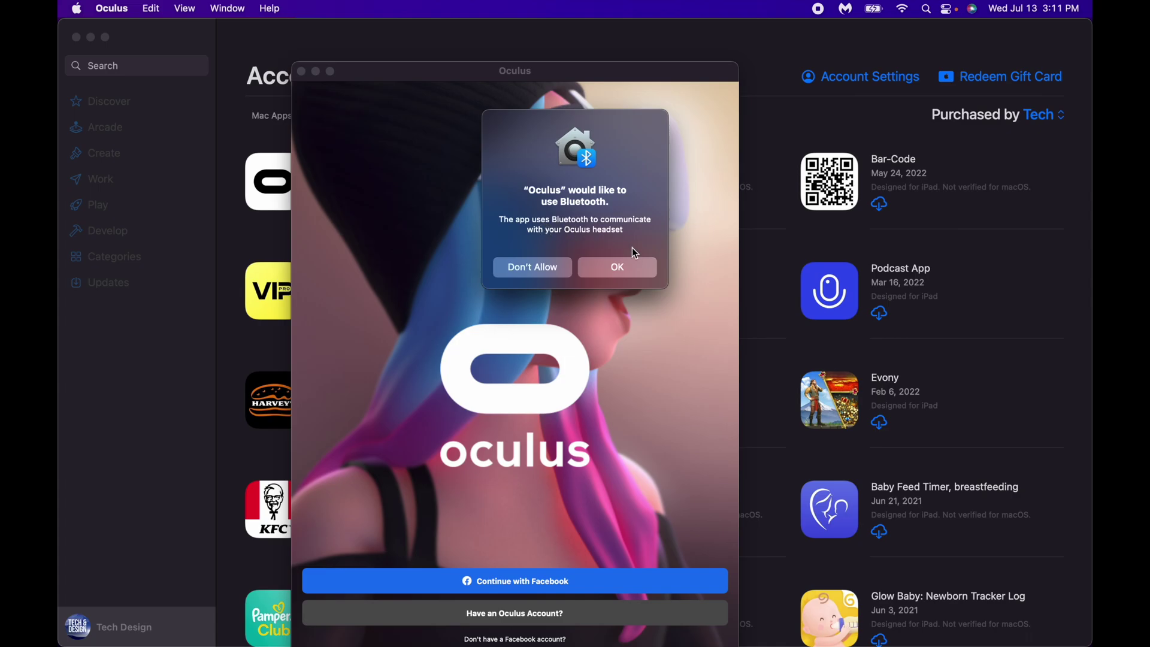
pyautogui.click(622, 271)
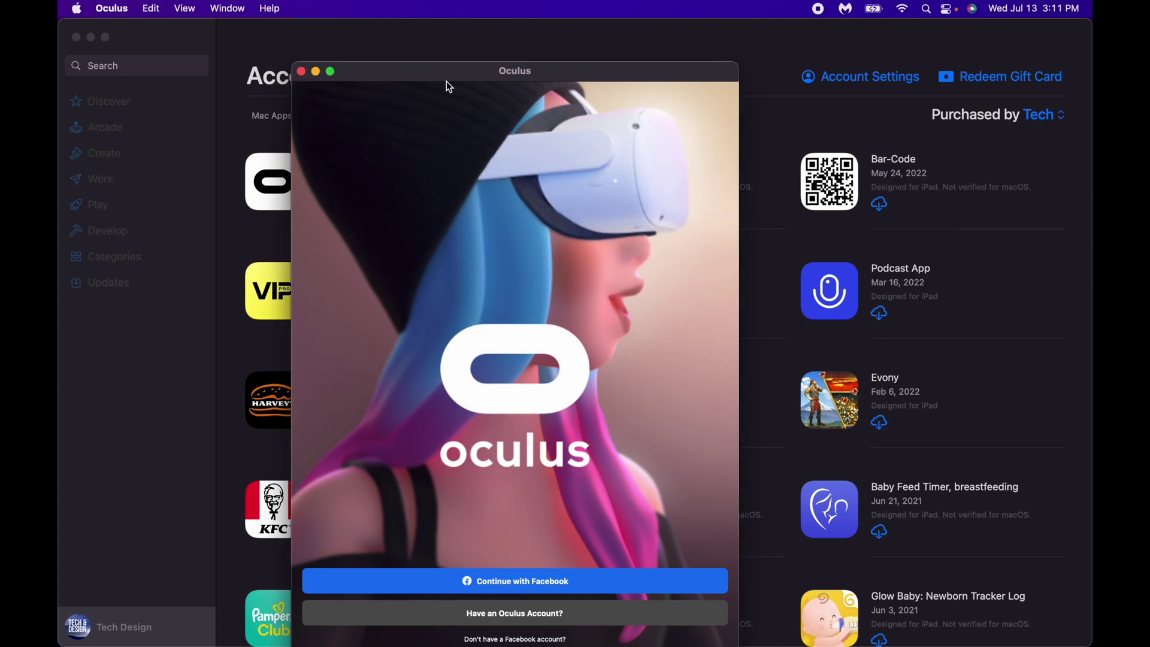
pyautogui.moveTo(439, 83); pyautogui.dragTo(385, 40)
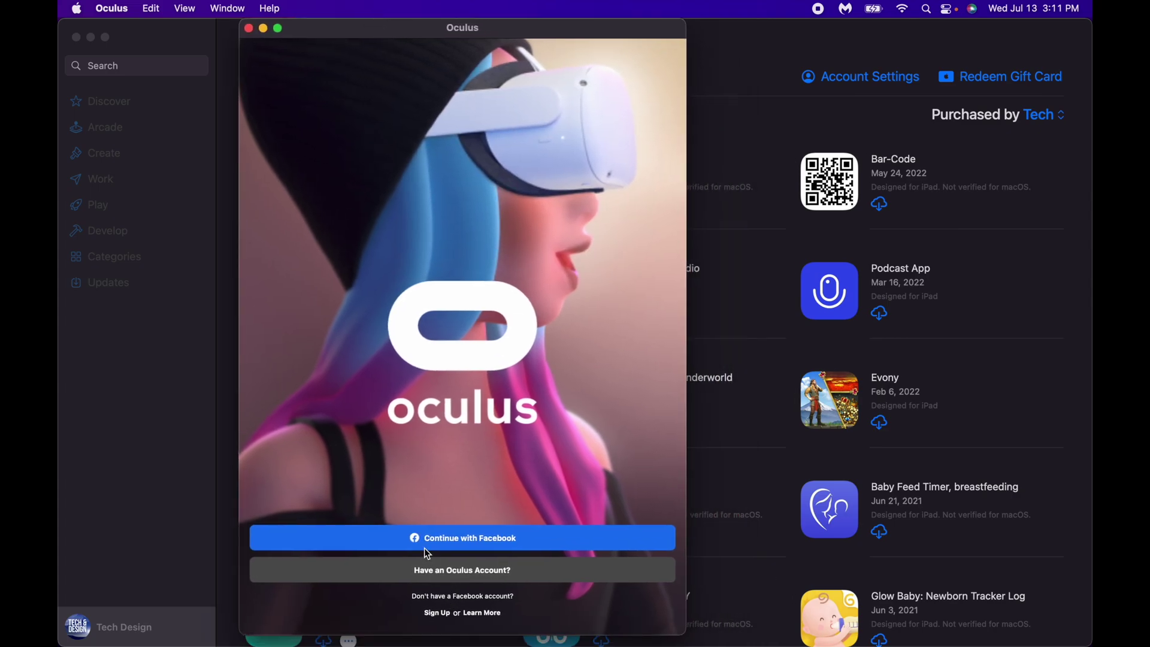
pyautogui.moveTo(334, 28)
pyautogui.mouseDown()
pyautogui.moveTo(424, 25)
pyautogui.moveTo(667, 52)
pyautogui.moveTo(329, 87)
pyautogui.moveTo(352, 33)
pyautogui.mouseUp()
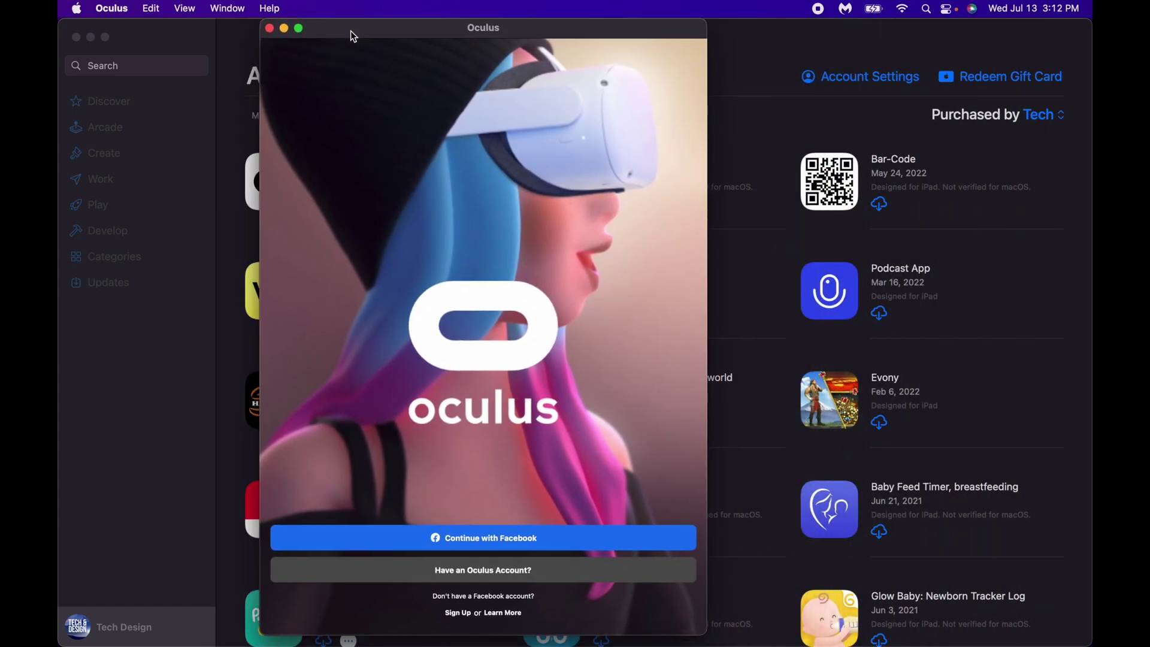
pyautogui.click(457, 541)
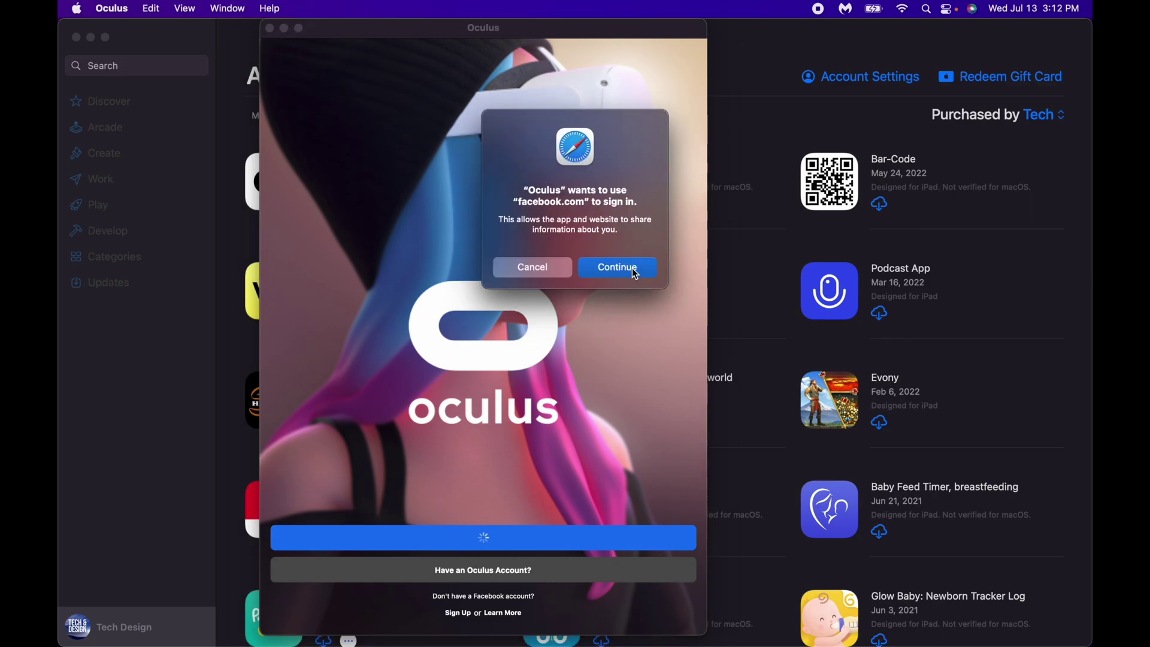
# - Confirm the facebook.com sign-in and grant Oculus access to the Facebook account
pyautogui.click(620, 270)
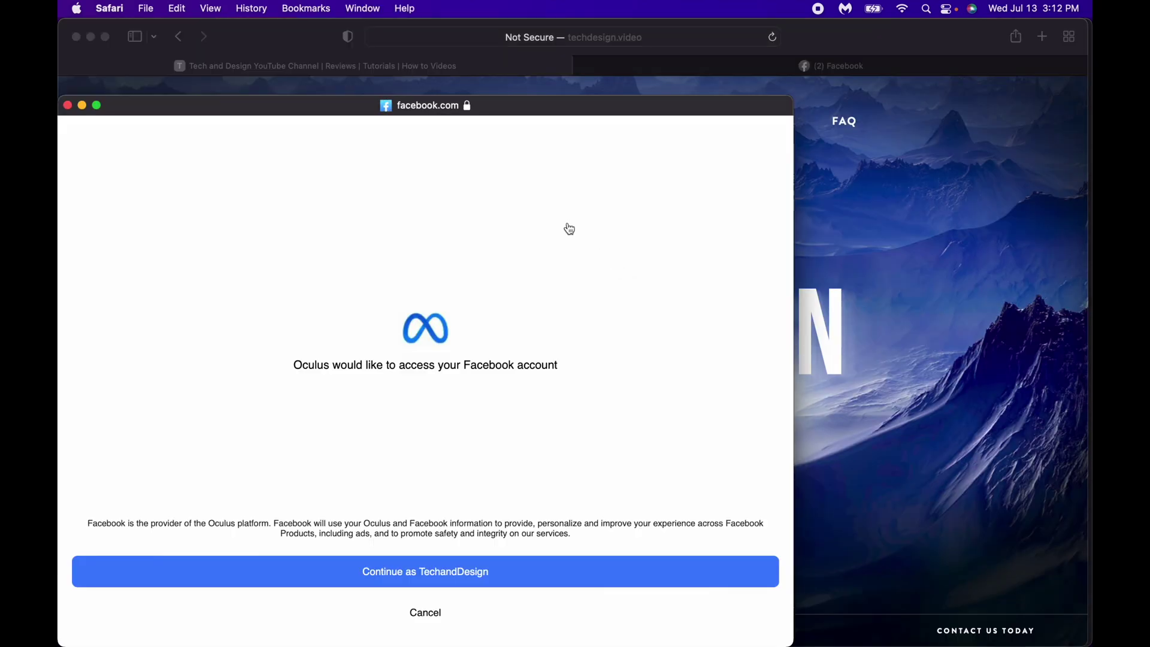
pyautogui.click(377, 573)
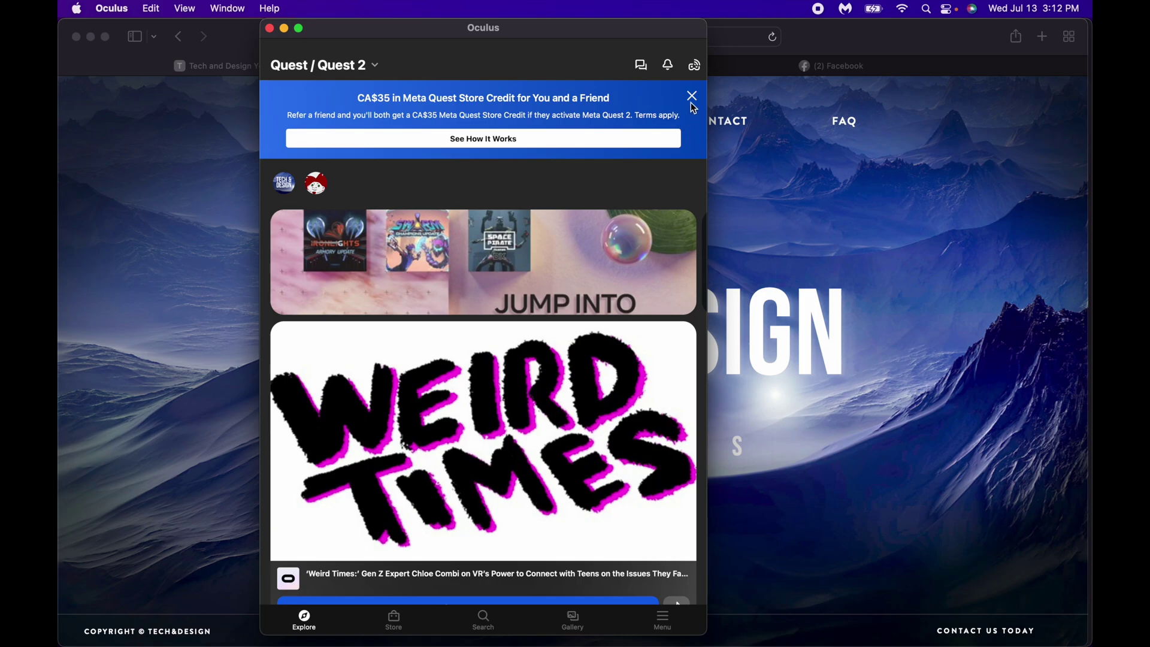
# - Close the store credit referral banner and scroll through the Explore feed
pyautogui.click(693, 95)
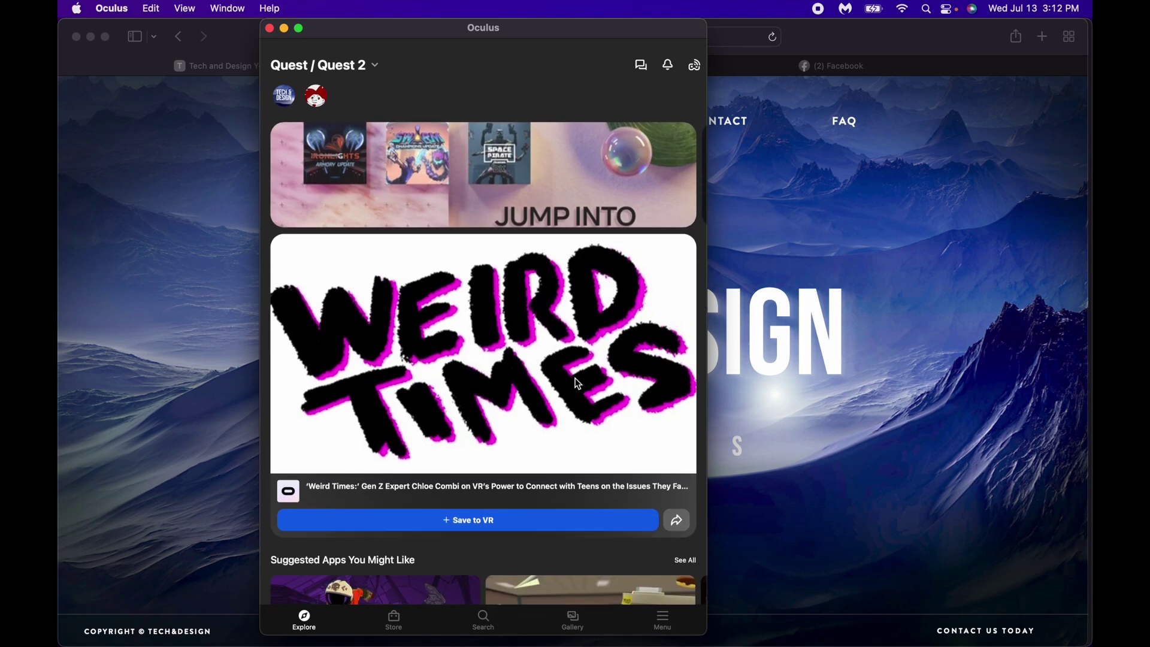
pyautogui.scroll(-4, 579, 383)
pyautogui.scroll(5, 578, 384)
pyautogui.scroll(-10, 578, 384)
# - Scroll back up the feed and close the Oculus window
pyautogui.scroll(10, 578, 383)
pyautogui.click(270, 29)
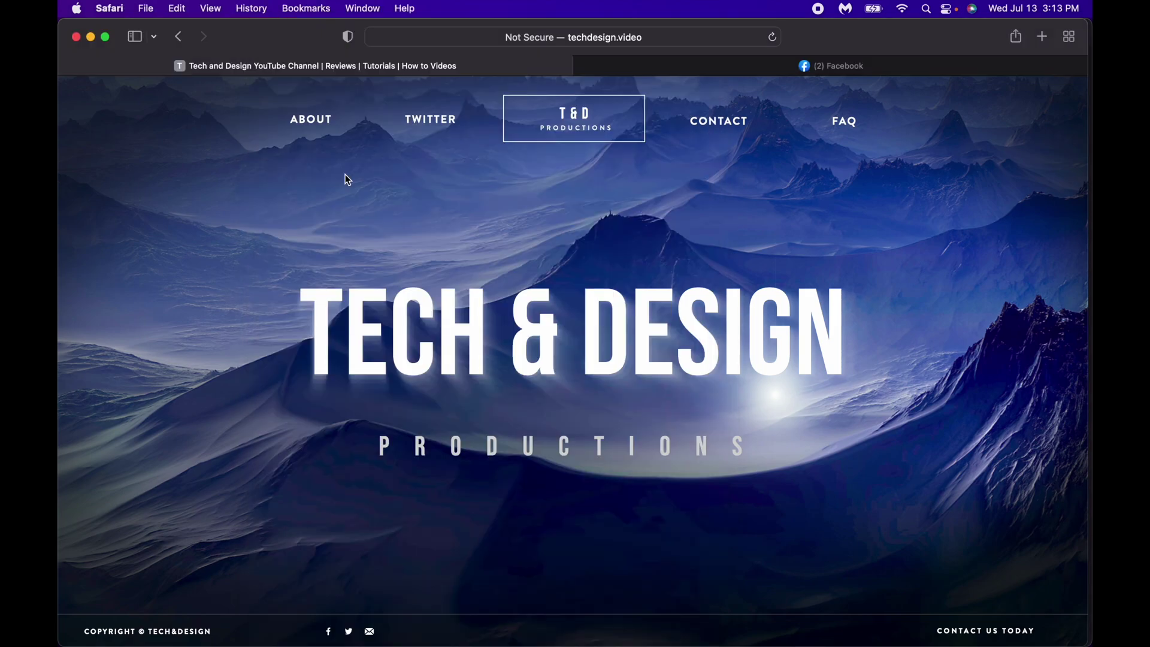